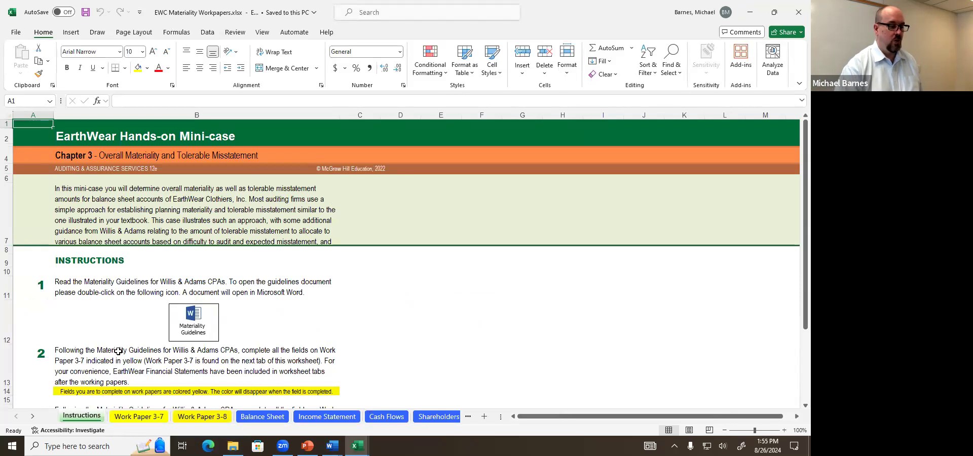
# - On Work Paper 3-7, choose Pre-tax income as the measurement base for planning materiality
pyautogui.click(146, 418)
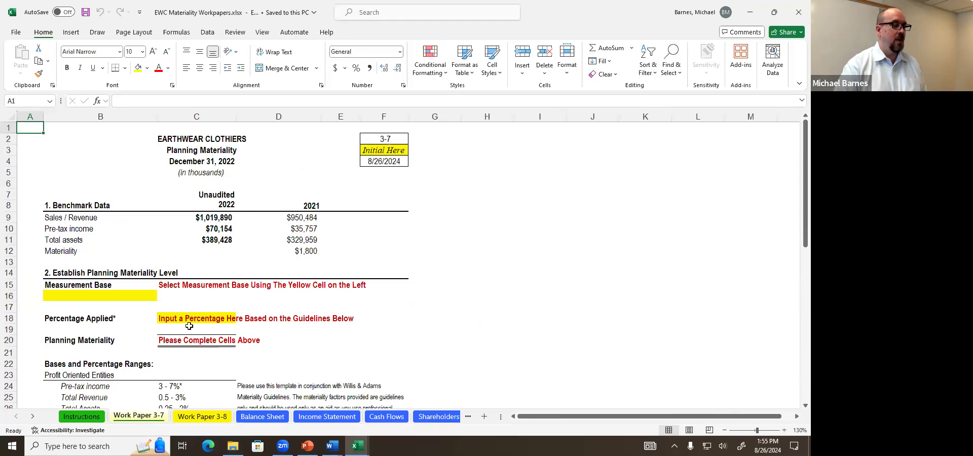
pyautogui.click(139, 297)
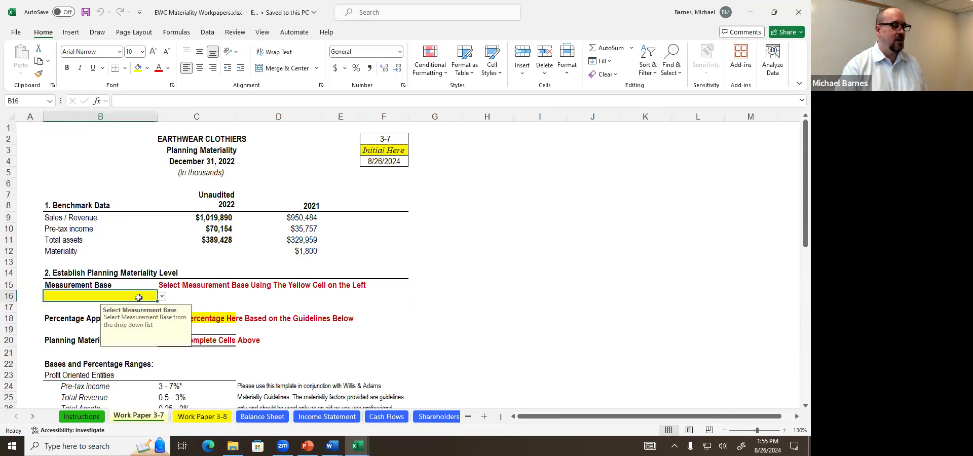
pyautogui.click(162, 297)
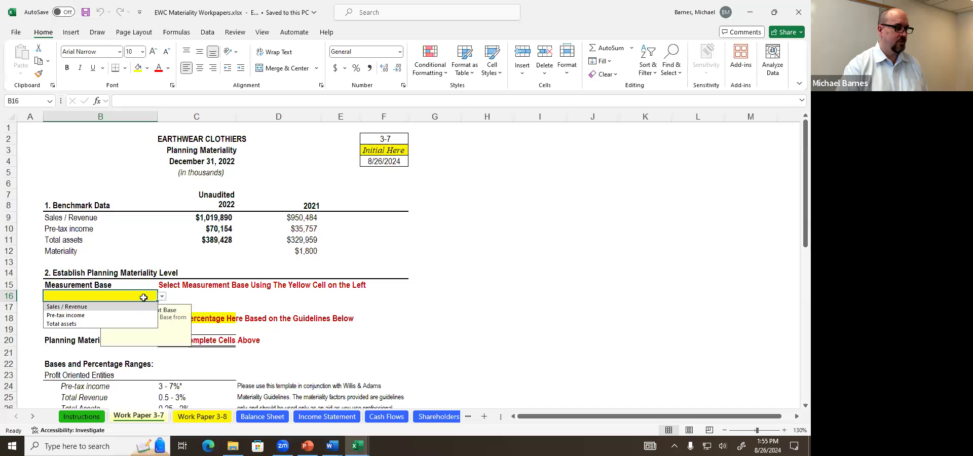
pyautogui.click(87, 315)
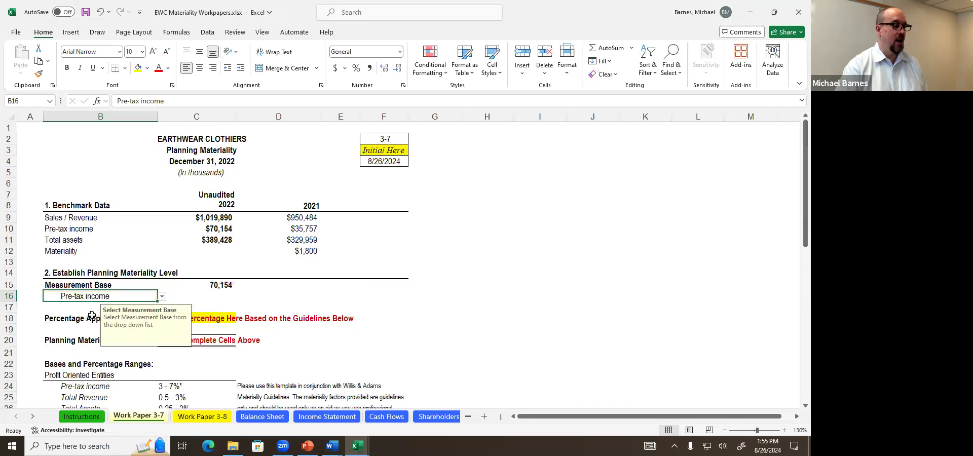
# - Set the Percentage Applied for planning materiality to 5%
pyautogui.click(224, 315)
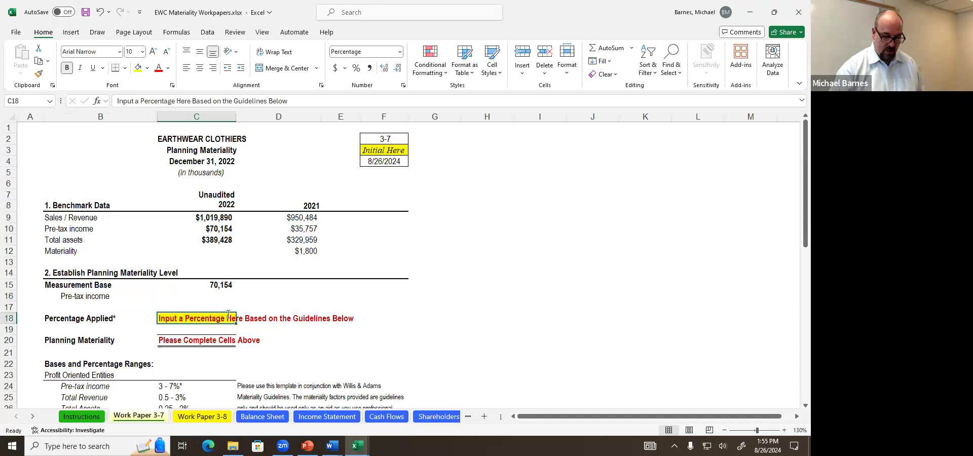
pyautogui.write('5%')
pyautogui.hotkey('ctrl', 'Return')
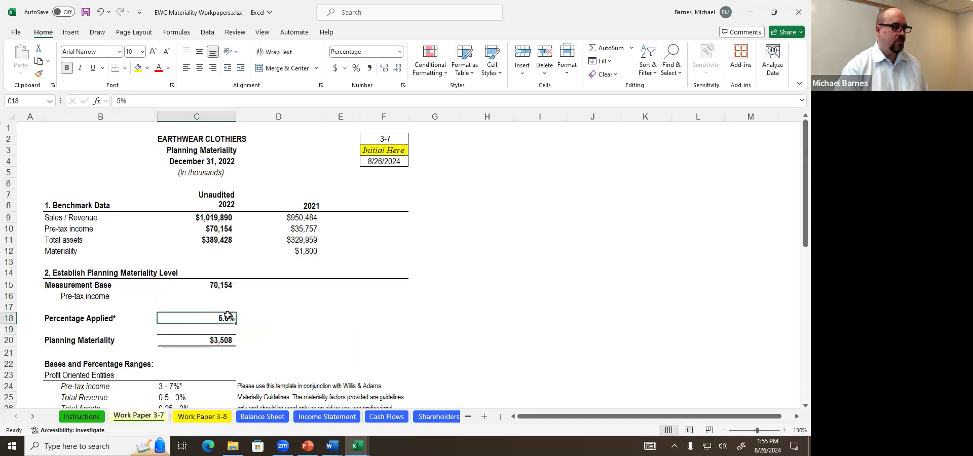
# - Look through the options offered for the measurement base
pyautogui.click(89, 301)
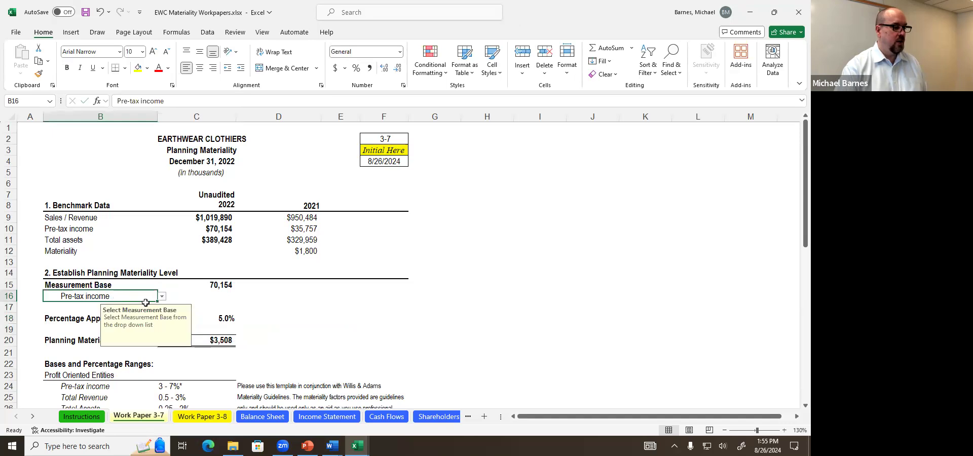
pyautogui.click(162, 298)
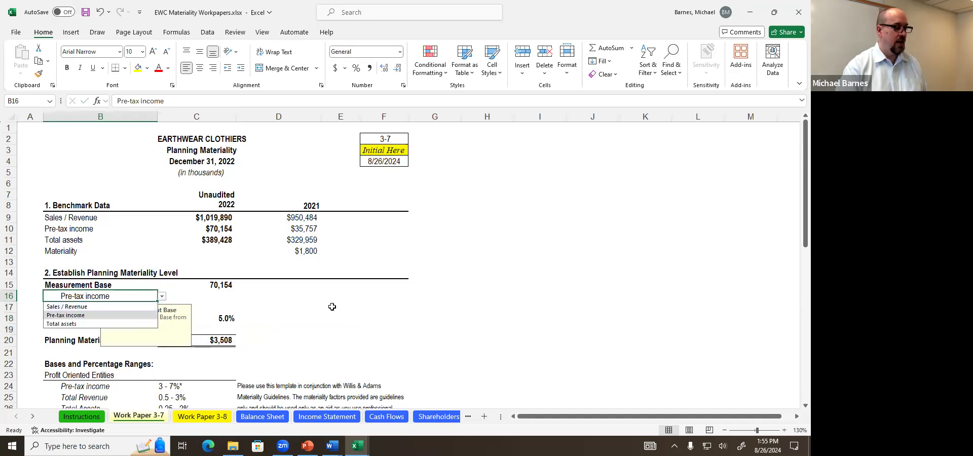
pyautogui.click(439, 316)
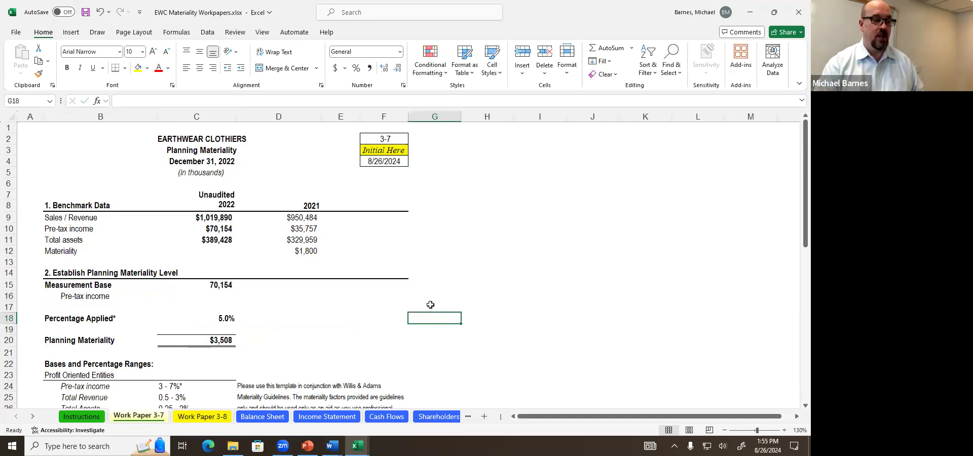
# - Review the instructions and Work Paper 3-7, and examine the tolerable misstatement allocation by account on Work Paper 3-8
pyautogui.click(65, 417)
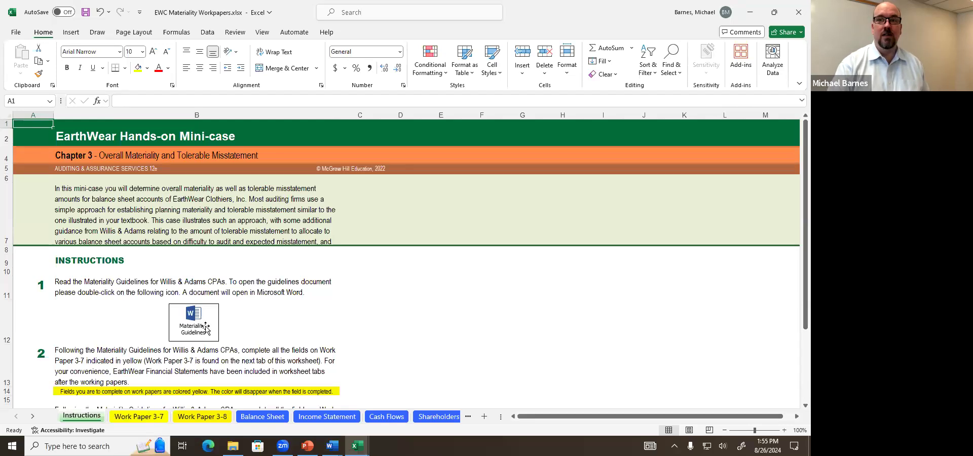
pyautogui.click(155, 416)
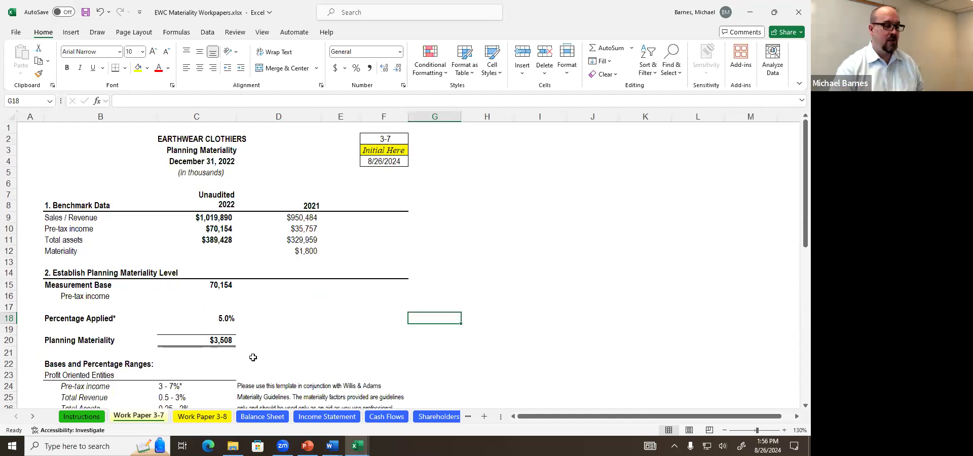
pyautogui.click(209, 417)
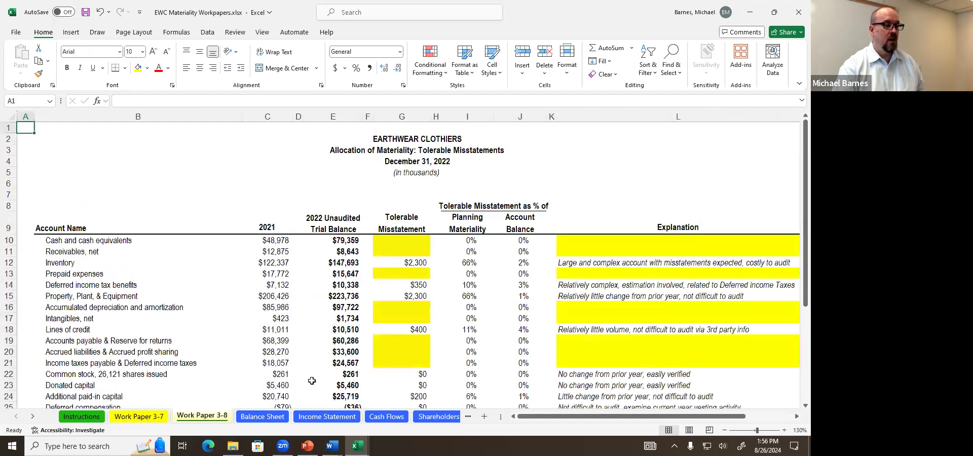
pyautogui.scroll(-1, 320, 381)
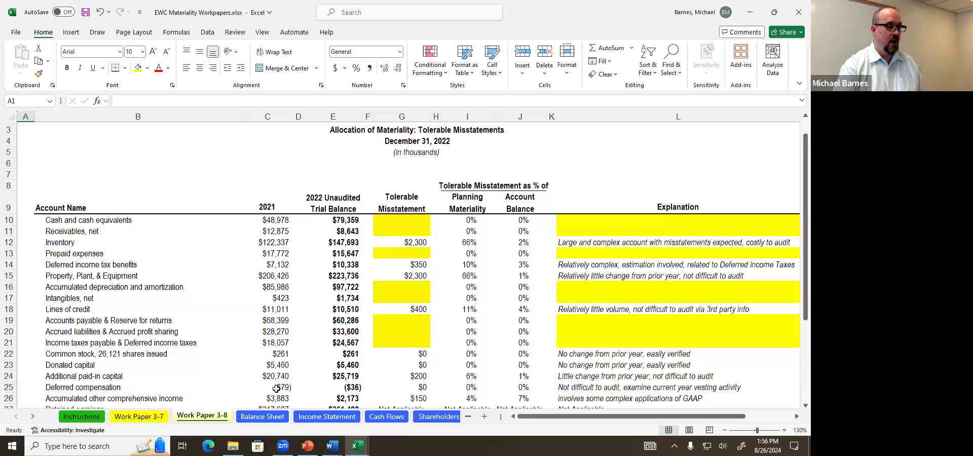
pyautogui.click(160, 419)
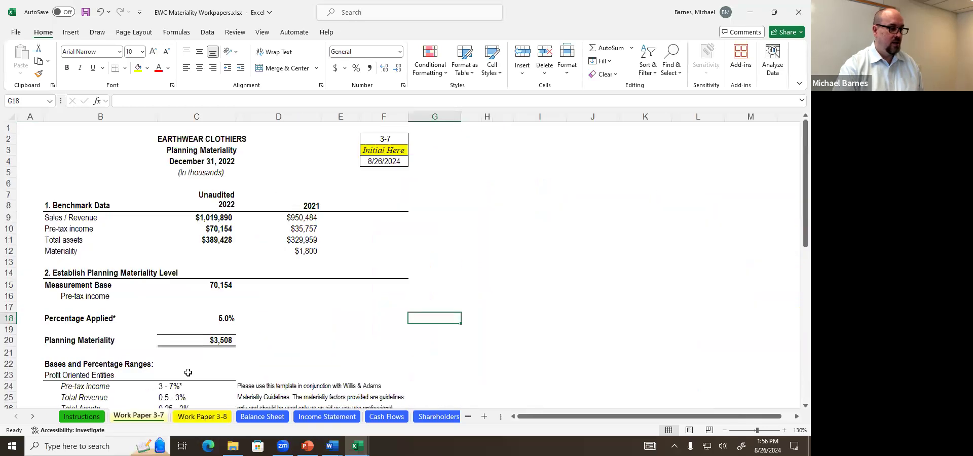
pyautogui.click(209, 418)
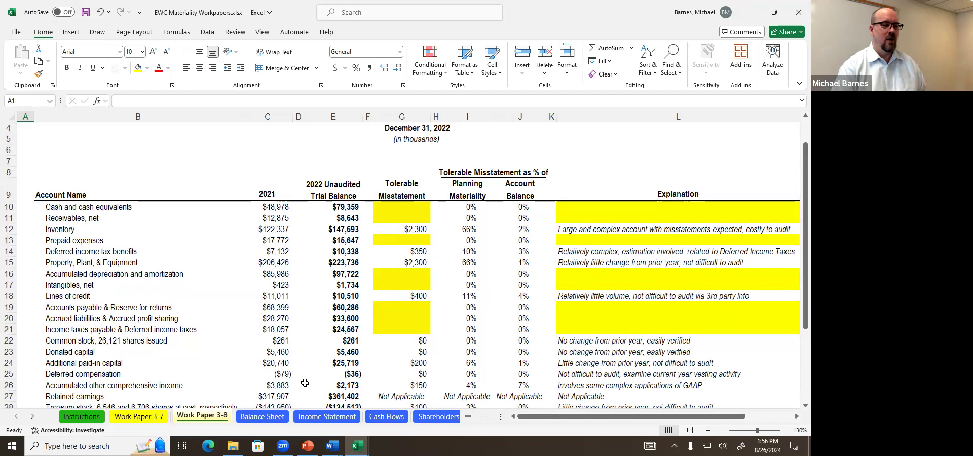
pyautogui.click(403, 230)
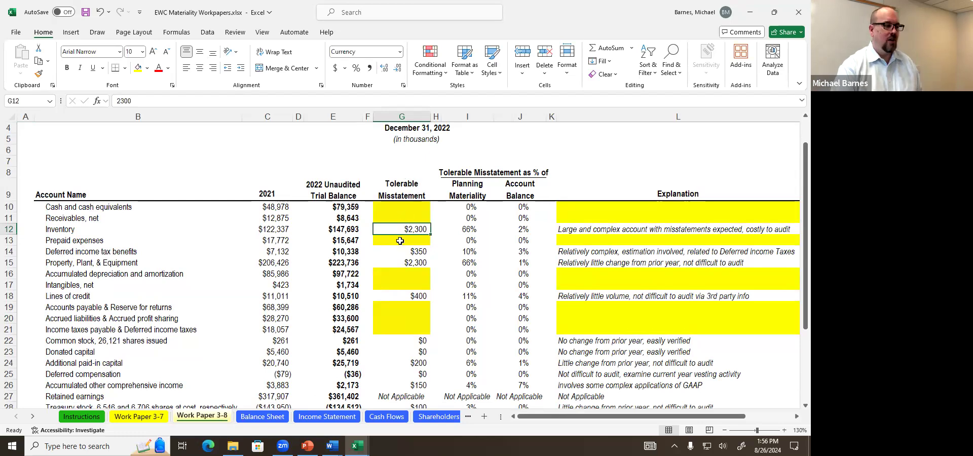
pyautogui.scroll(1, 400, 234)
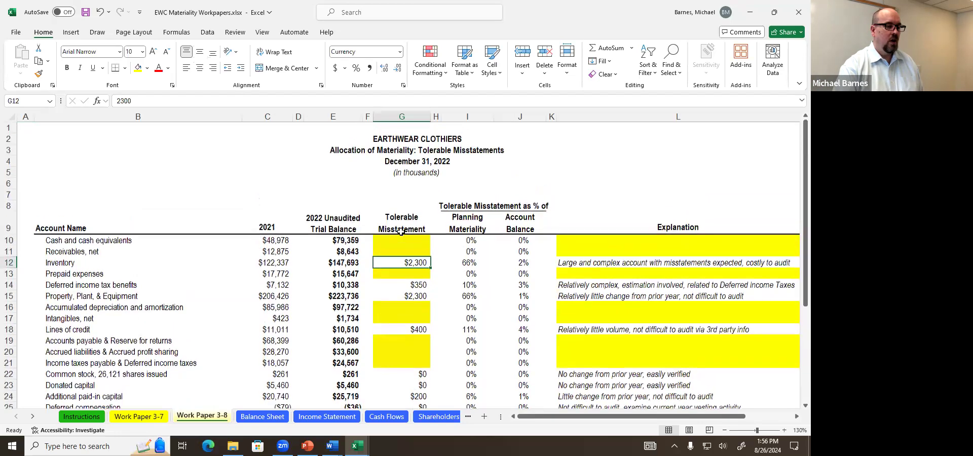
pyautogui.scroll(-2, 401, 231)
pyautogui.scroll(1, 403, 225)
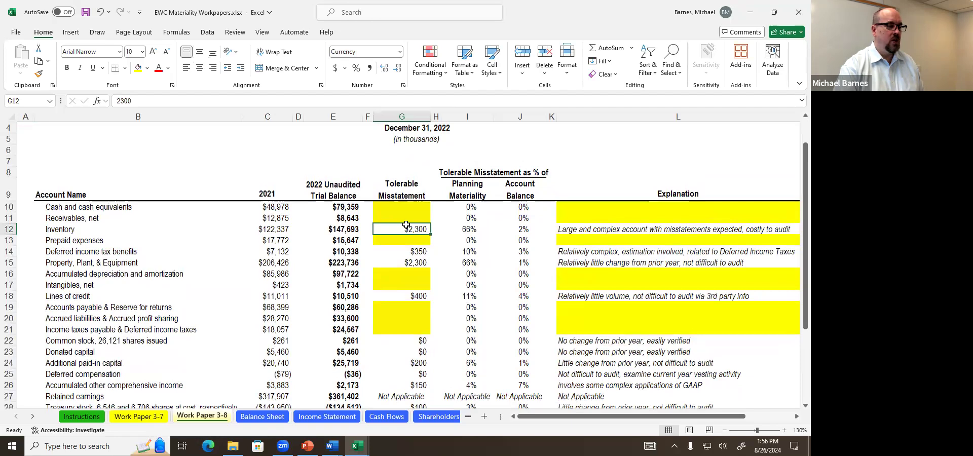
# - Enter a tolerable misstatement of 300 for Cash and cash equivalents and check its percentage of planning materiality
pyautogui.click(408, 210)
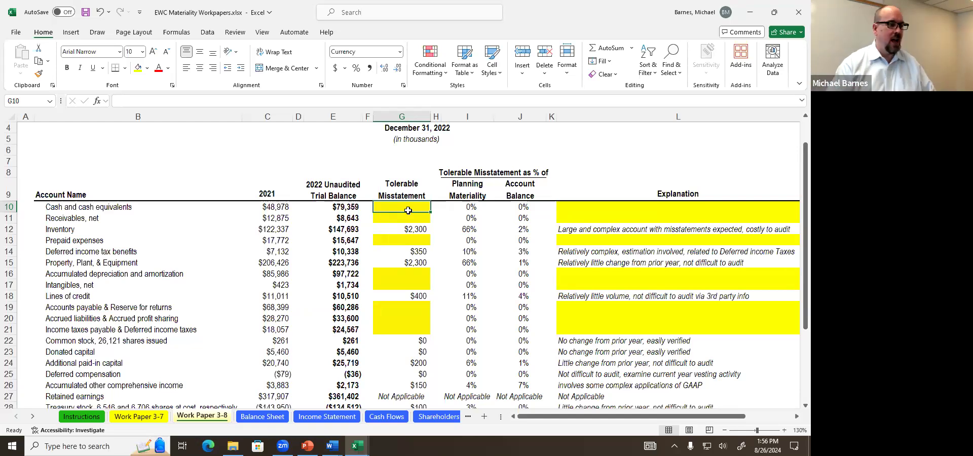
pyautogui.click(354, 208)
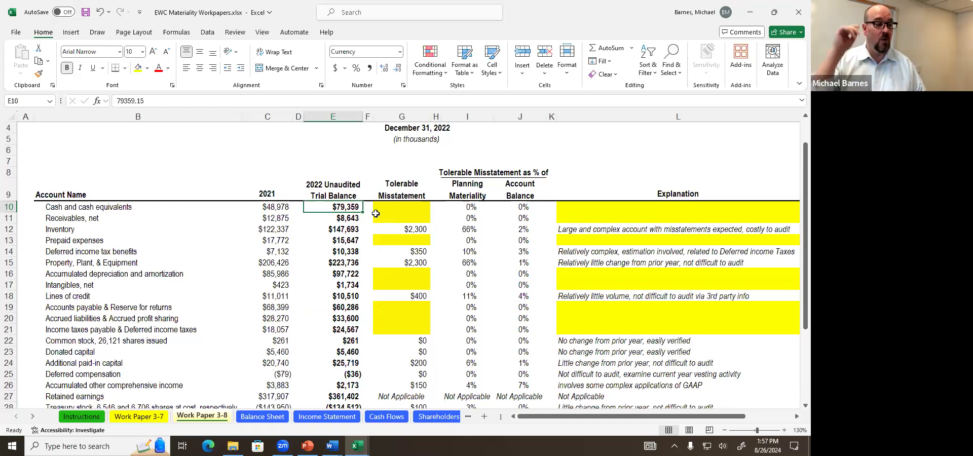
pyautogui.click(403, 206)
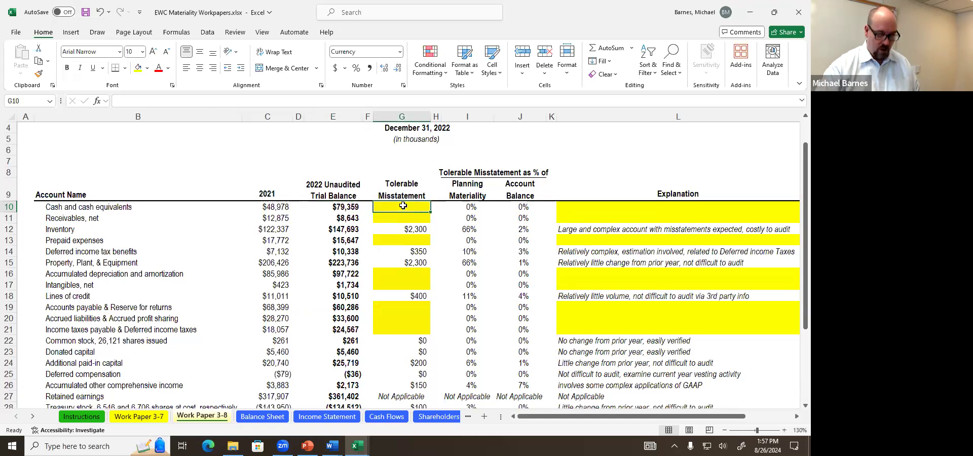
pyautogui.write('300')
pyautogui.press('Return')
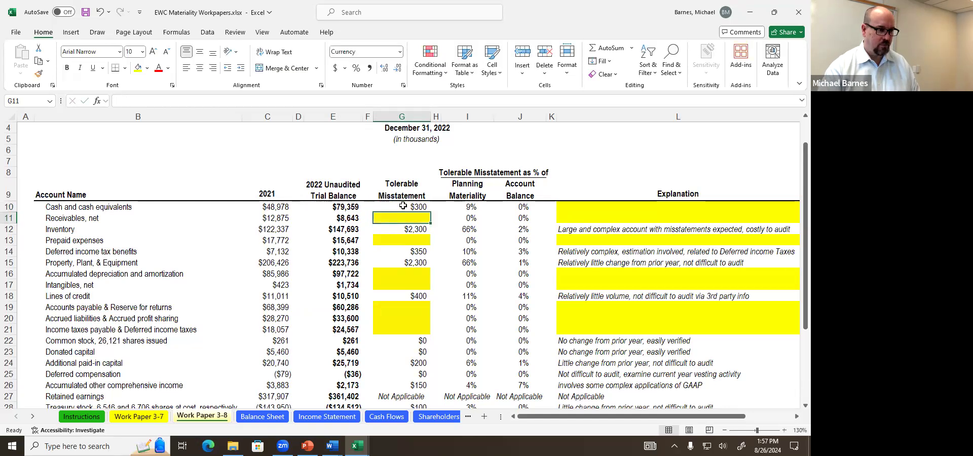
pyautogui.press('Up')
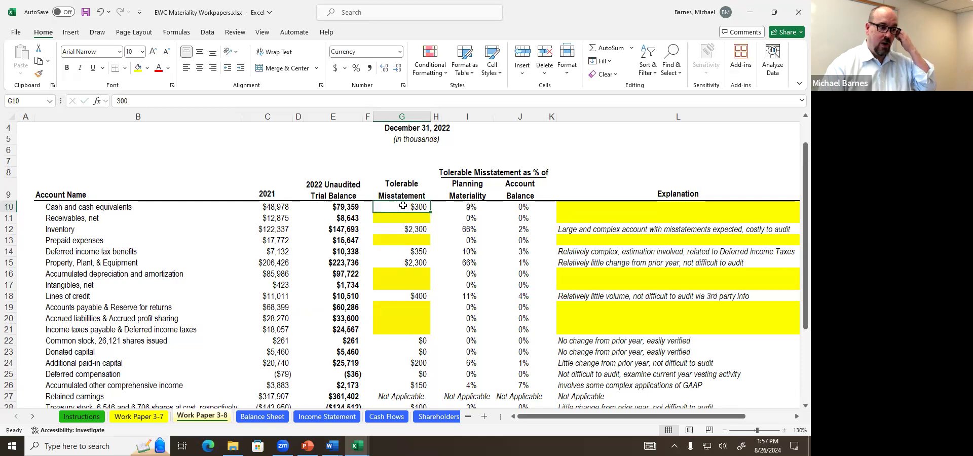
pyautogui.press('Right')
pyautogui.press('Left')
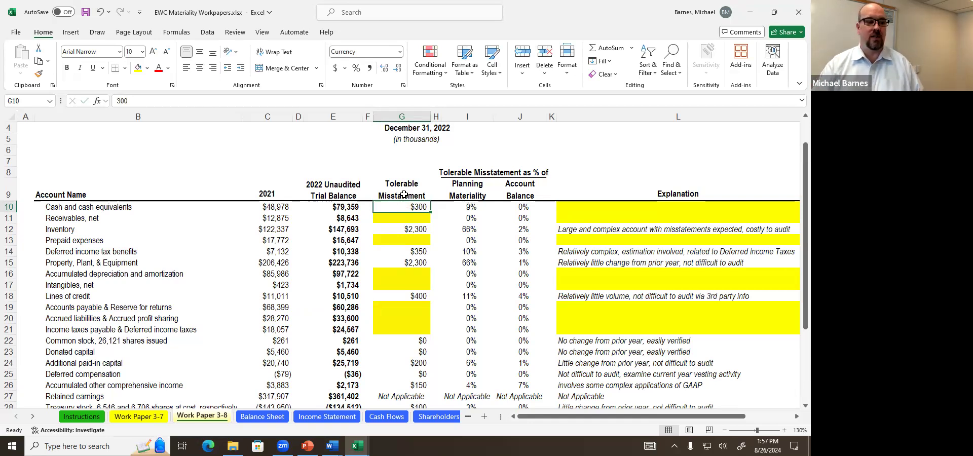
pyautogui.click(459, 206)
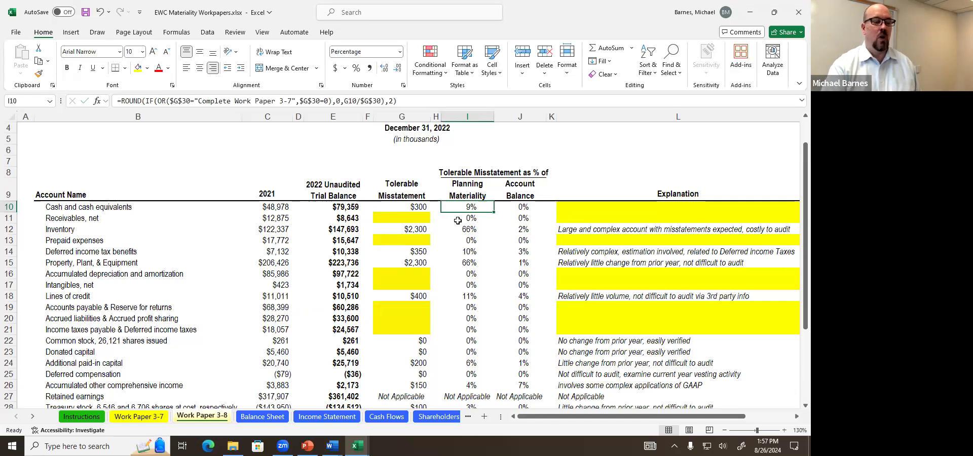
# - Enter a tolerable misstatement of 1500 for Accounts payable & Reserve for returns
pyautogui.click(411, 219)
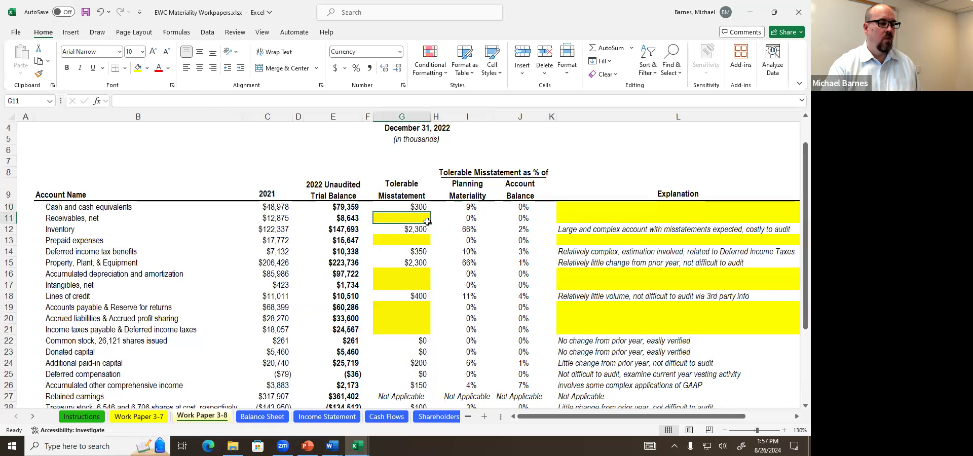
pyautogui.scroll(-1, 406, 276)
pyautogui.click(403, 274)
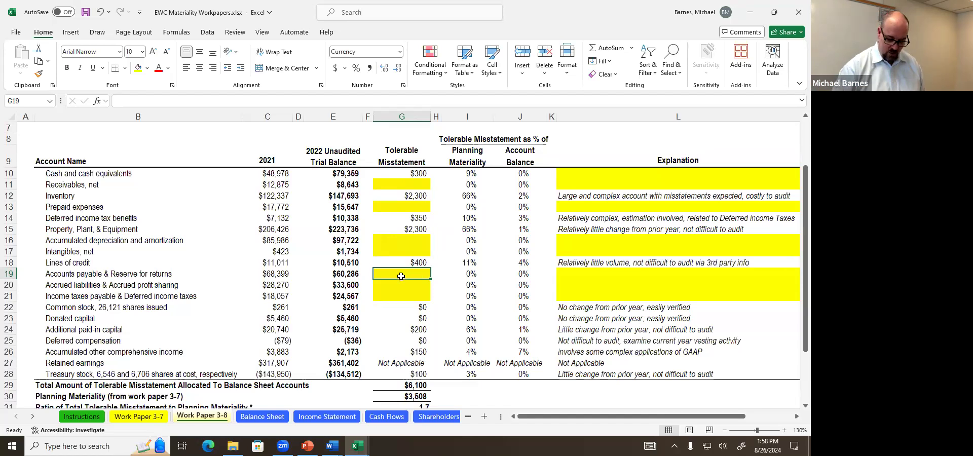
pyautogui.write('1500')
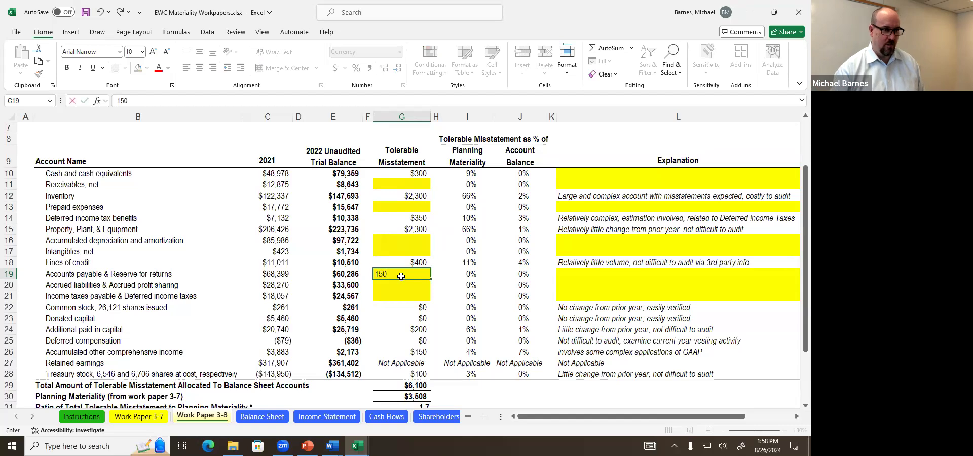
pyautogui.press('Return')
pyautogui.click(401, 277)
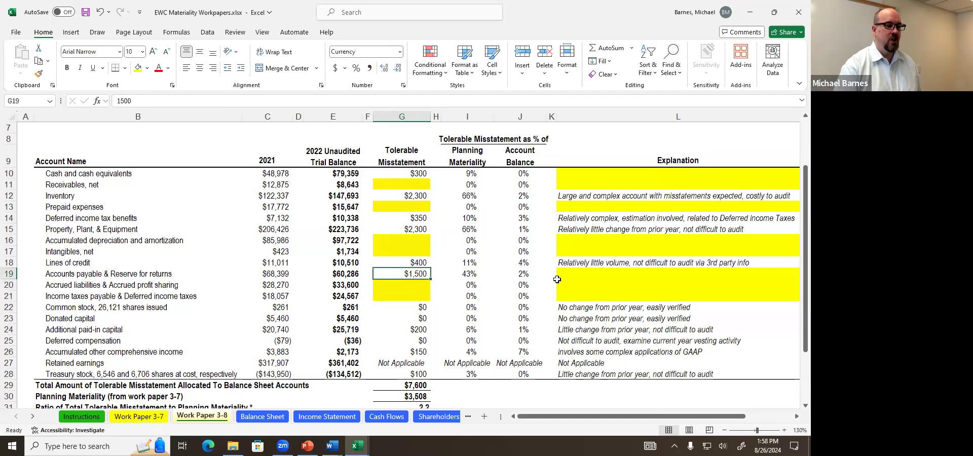
# - Enter "Easy to audit" as the explanation for Cash and cash equivalents
pyautogui.click(582, 176)
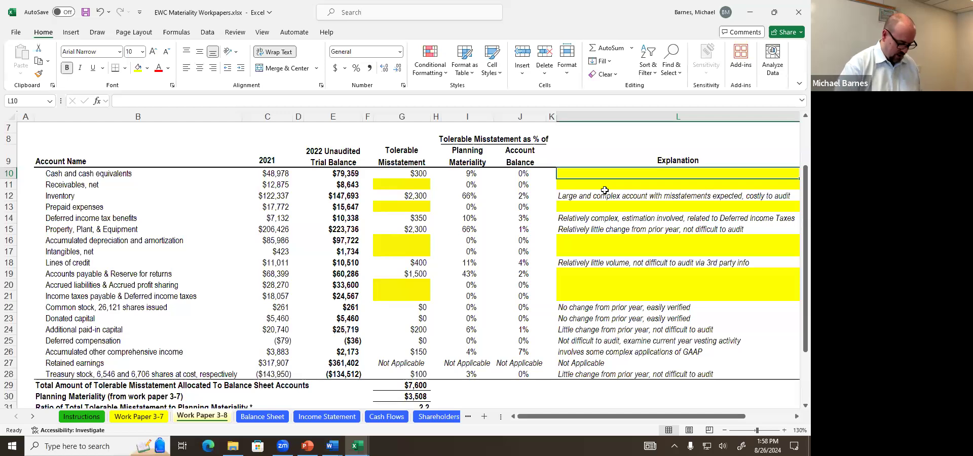
pyautogui.write('Easy to audit')
pyautogui.press('Return')
# - Enter "Large and significant account" as the explanation for Accrued liabilities & Accrued profit sharing
pyautogui.press('Down')
pyautogui.press('Down')
pyautogui.press('Down')
pyautogui.press('Down')
pyautogui.press('Down')
pyautogui.press('Down')
pyautogui.press('Down')
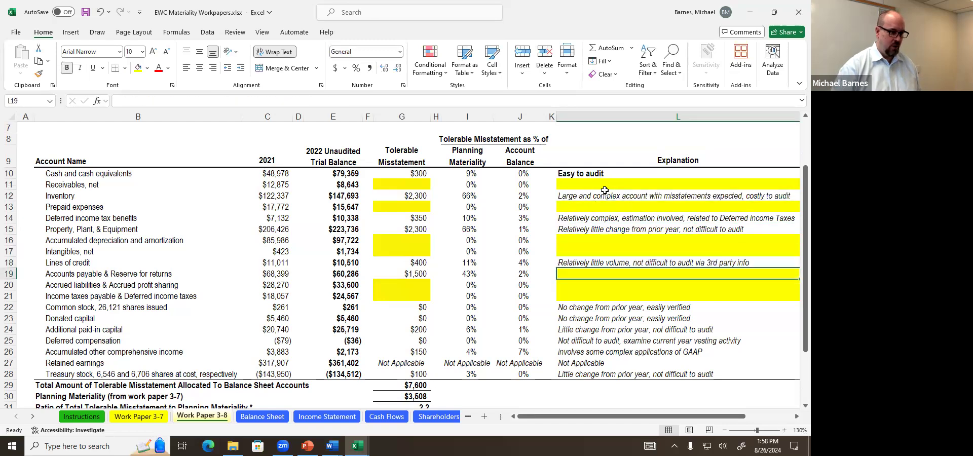
pyautogui.press('Down')
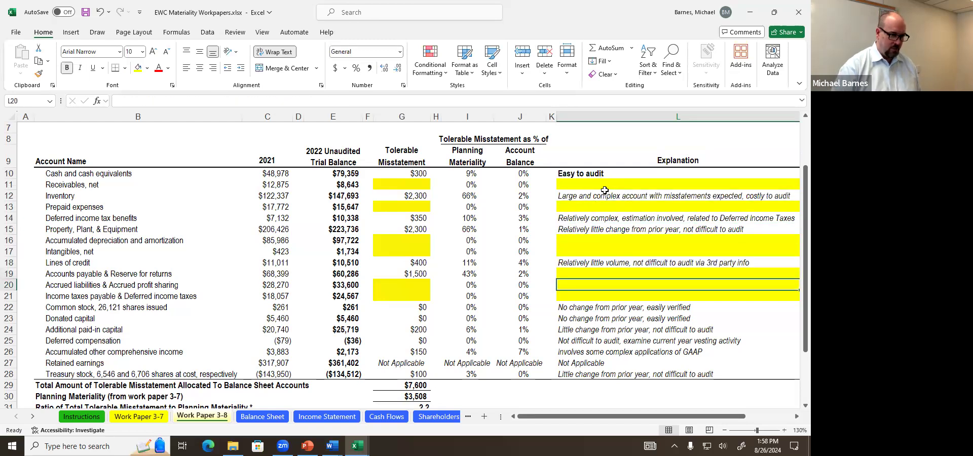
pyautogui.write('Lar')
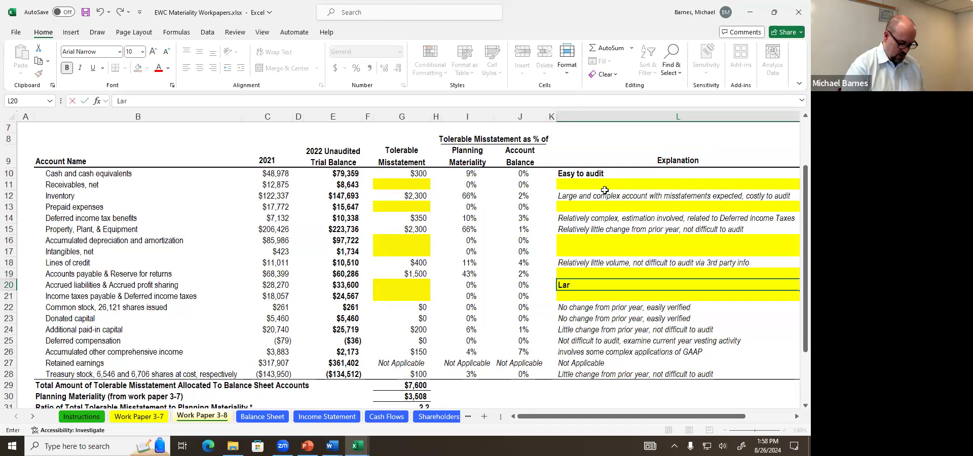
pyautogui.write('ge account,')
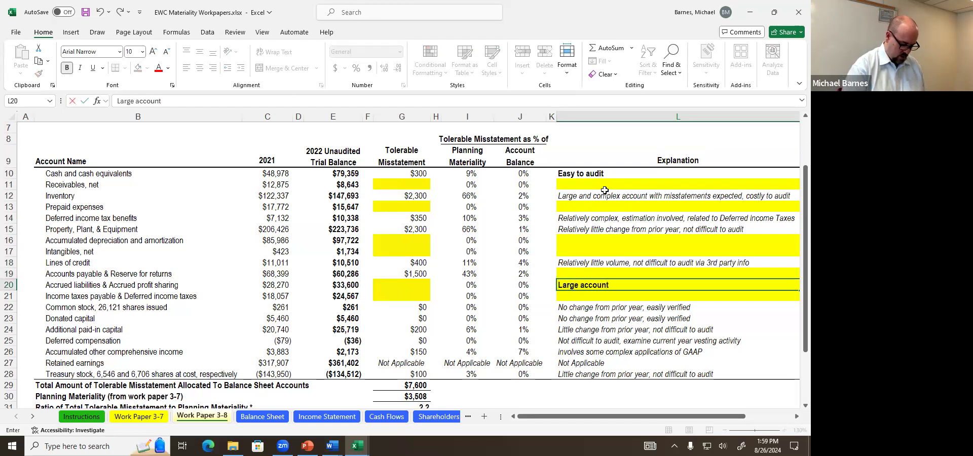
pyautogui.press('BackSpace')
pyautogui.press('BackSpace')
pyautogui.press('BackSpace')
pyautogui.press('BackSpace')
pyautogui.press('BackSpace')
pyautogui.press('BackSpace')
pyautogui.write('and signific')
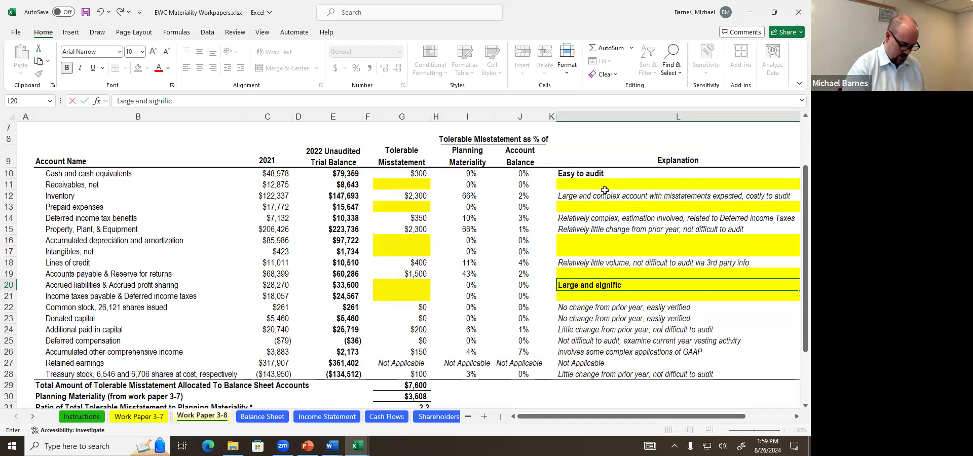
pyautogui.write('ant account')
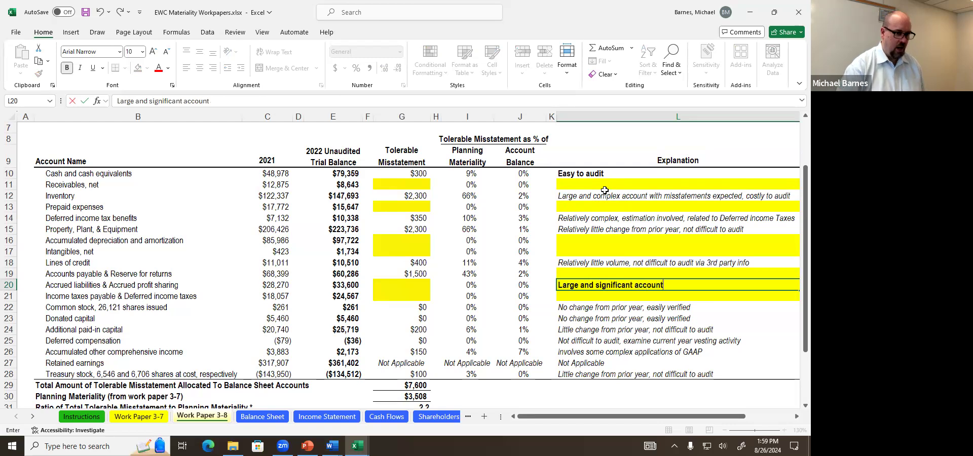
pyautogui.press('Return')
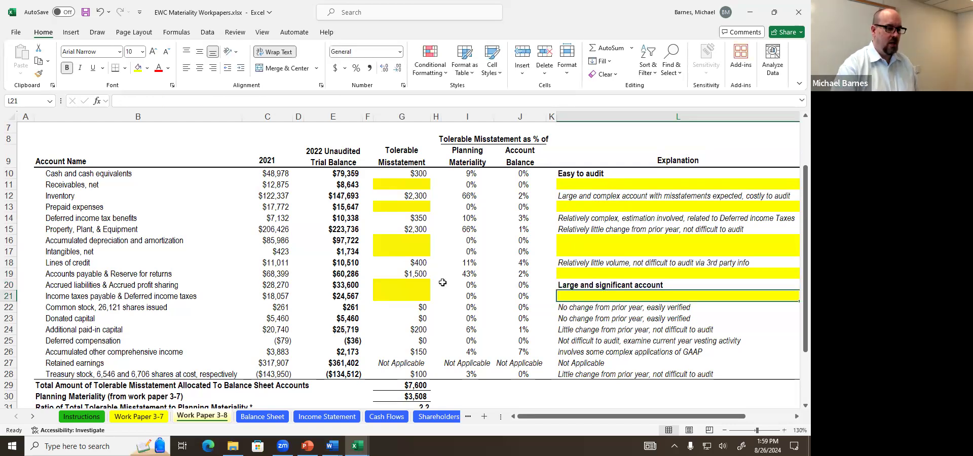
# - Move the "Large and significant account" explanation to Accounts payable & Reserve for returns, clearing it from Accrued liabilities & Accrued profit sharing
pyautogui.click(578, 283)
pyautogui.hotkey('ctrl', 'c')
pyautogui.click(586, 274)
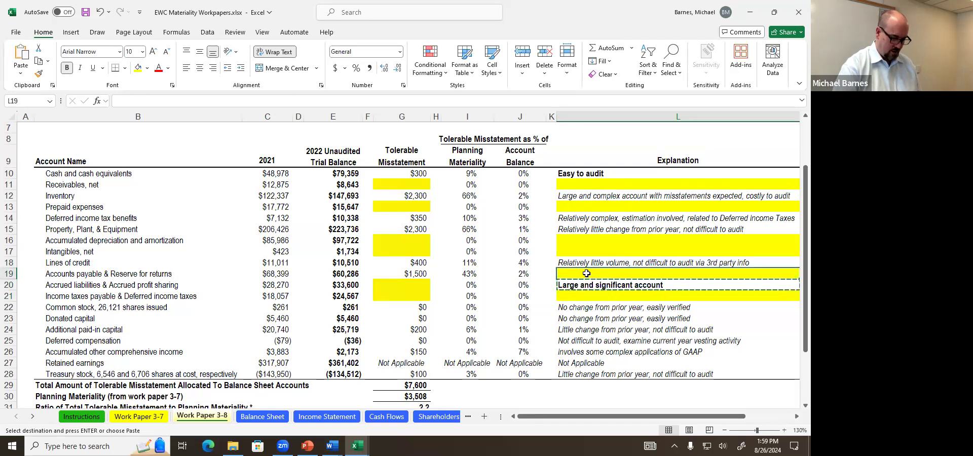
pyautogui.hotkey('ctrl', 'v')
pyautogui.press('Down')
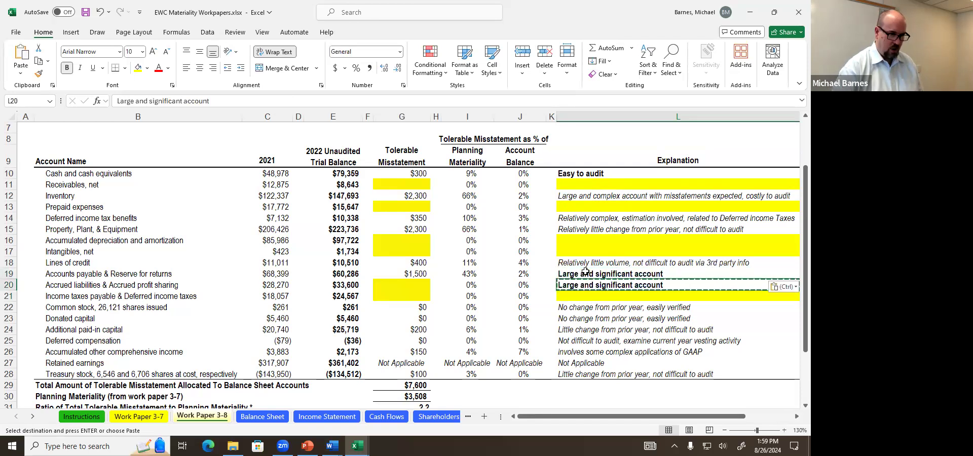
pyautogui.press('Delete')
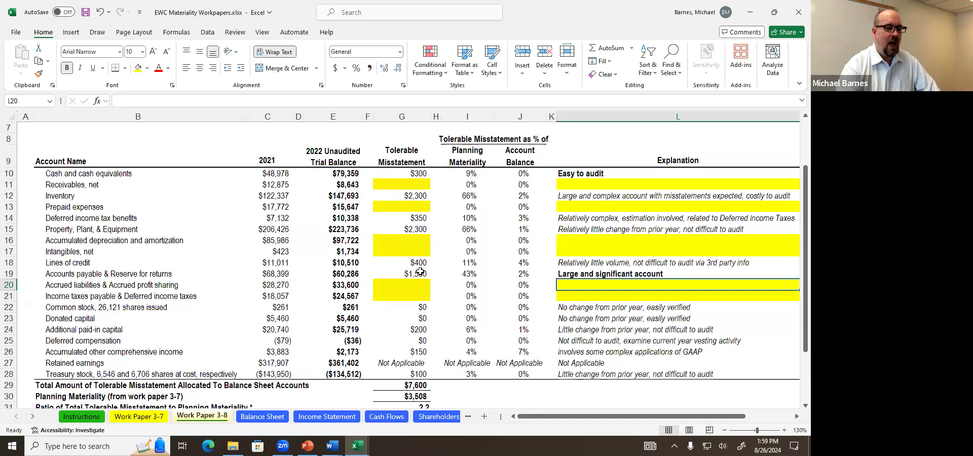
# - Examine the tolerable misstatement allocations for all accounts against their total, planning materiality and the ratio guideline
pyautogui.scroll(-3, 416, 299)
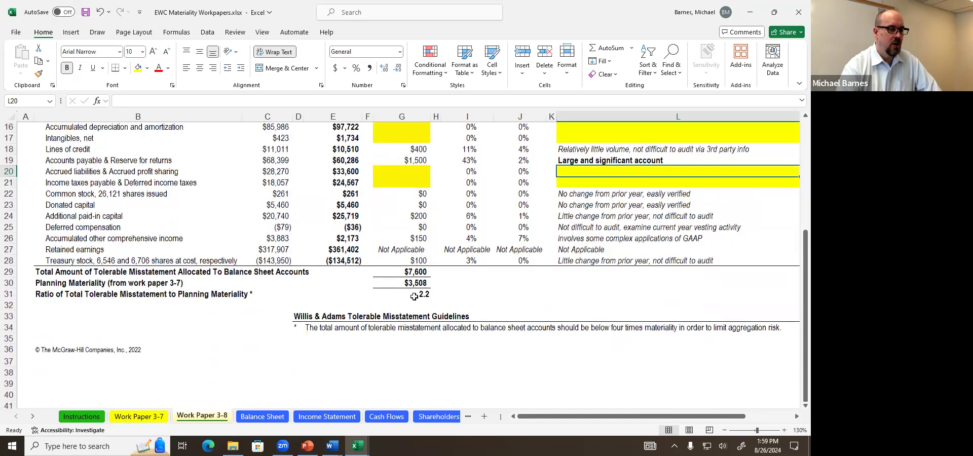
pyautogui.scroll(3, 416, 283)
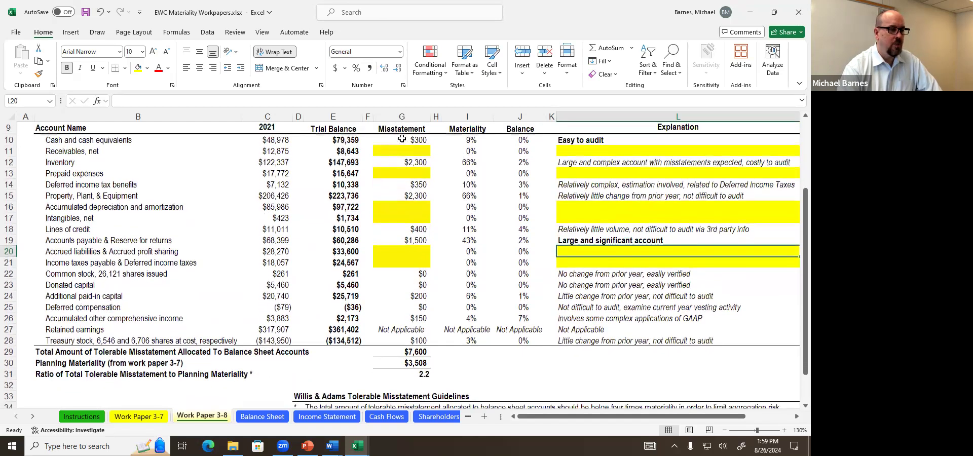
pyautogui.scroll(-2, 409, 223)
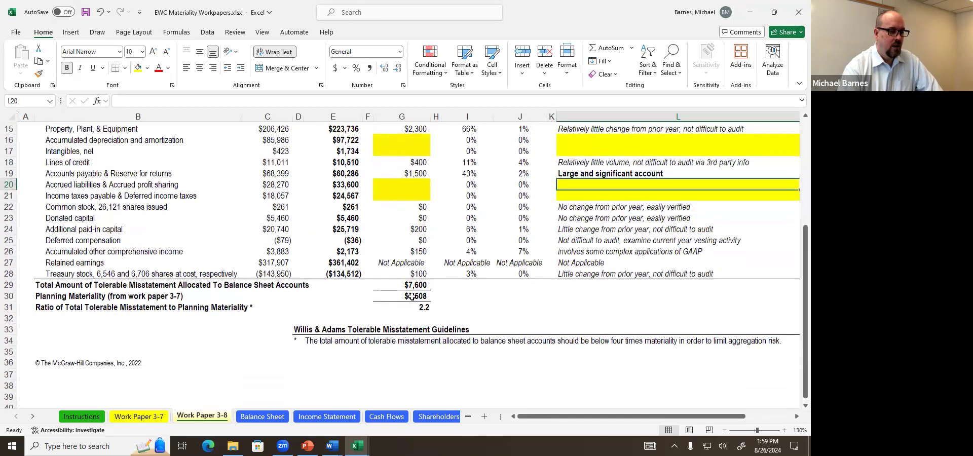
pyautogui.moveTo(415, 276); pyautogui.dragTo(411, 242)
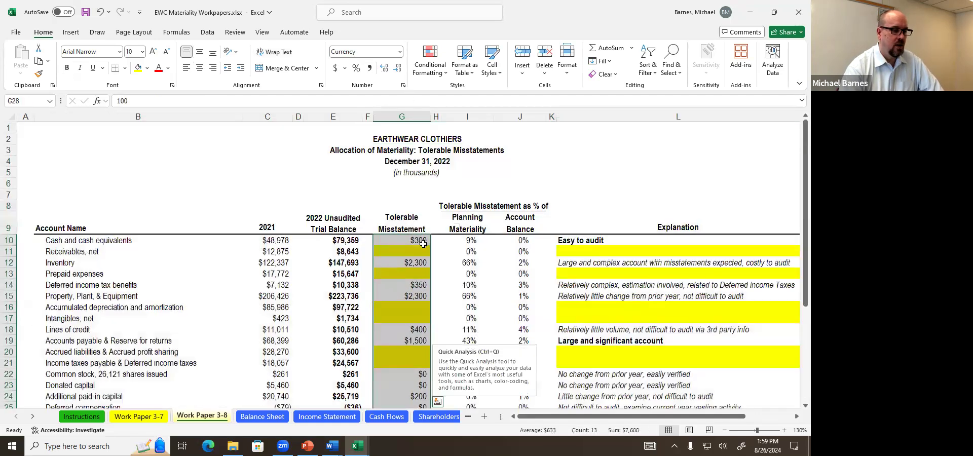
pyautogui.scroll(-5, 410, 242)
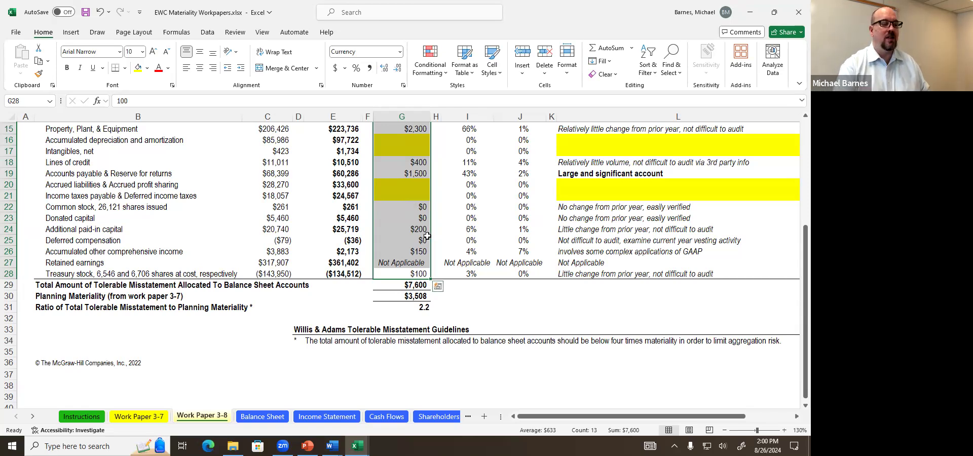
pyautogui.scroll(2, 418, 234)
pyautogui.scroll(1, 417, 234)
pyautogui.scroll(-1, 416, 213)
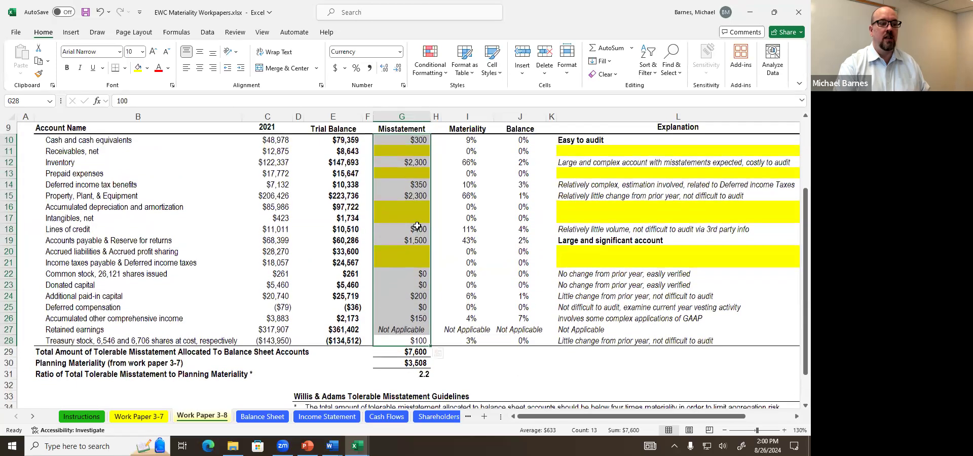
# - Try a tolerable misstatement of 1 for Cash and cash equivalents, and undo the change
pyautogui.moveTo(417, 147); pyautogui.dragTo(416, 138)
pyautogui.click(417, 138)
pyautogui.write('1')
pyautogui.hotkey('ctrl', 'Return')
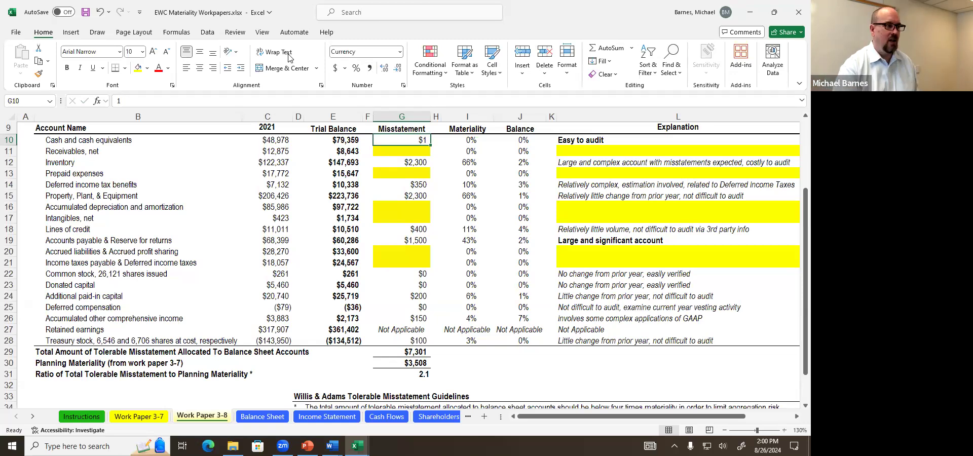
pyautogui.click(100, 12)
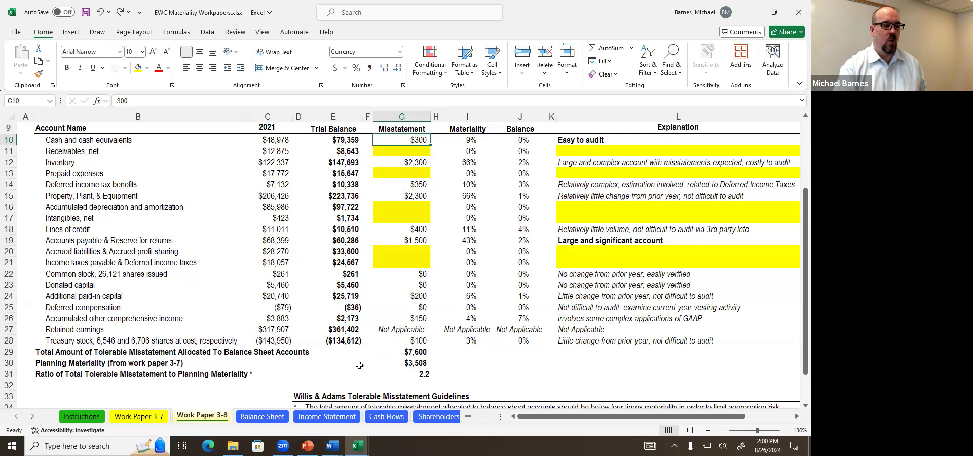
# - Examine planning materiality, the tolerable misstatements from Cash through Property, Plant, & Equipment, and the ratio of total tolerable misstatement to planning materiality
pyautogui.click(410, 363)
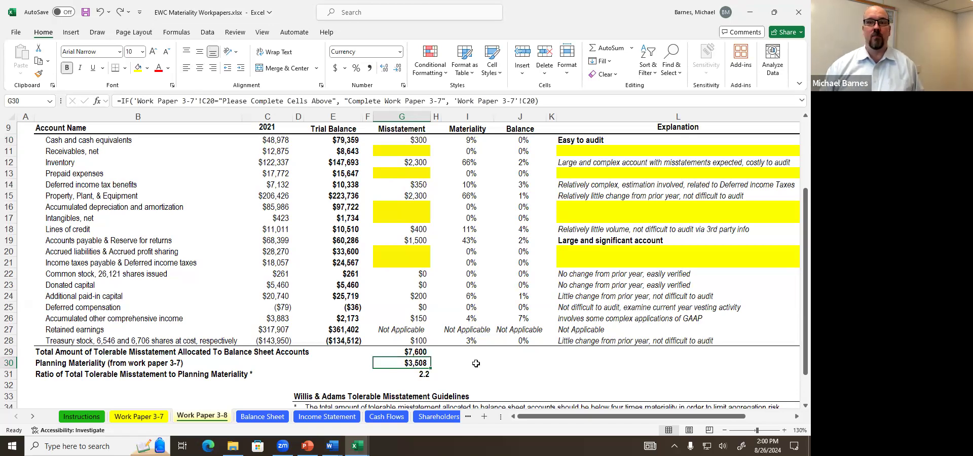
pyautogui.click(404, 140)
pyautogui.click(404, 151)
pyautogui.click(405, 163)
pyautogui.click(405, 173)
pyautogui.click(406, 185)
pyautogui.click(412, 196)
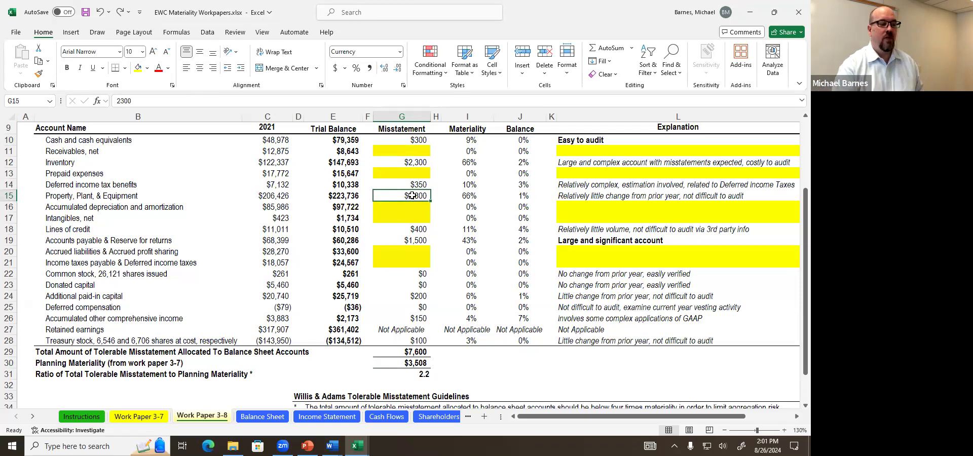
pyautogui.click(416, 162)
pyautogui.click(416, 151)
pyautogui.click(416, 163)
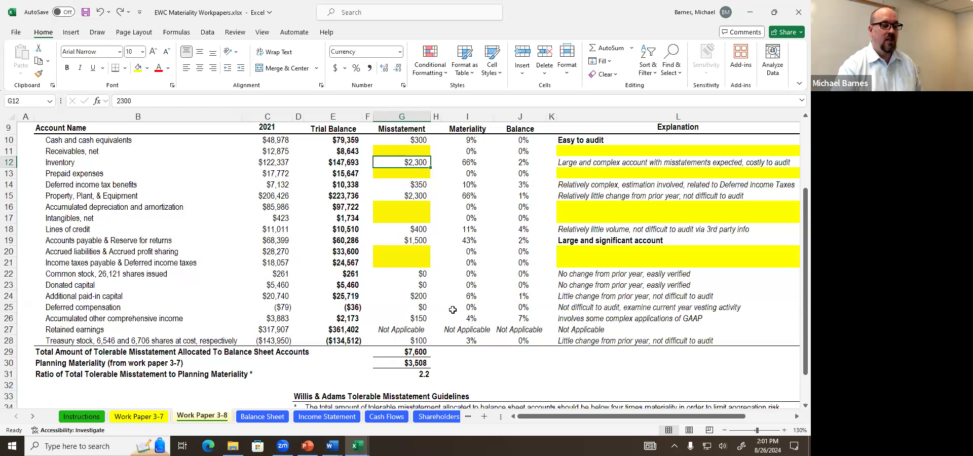
pyautogui.click(419, 372)
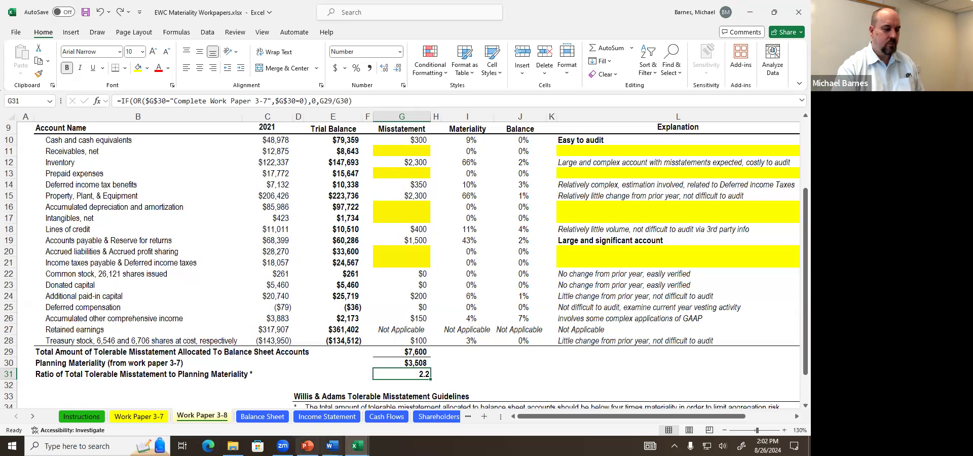
# - Switch to the Chapter 3 Part 2 presentation in PowerPoint and run the slide show at the Evaluate Audit Findings slide
pyautogui.click(307, 446)
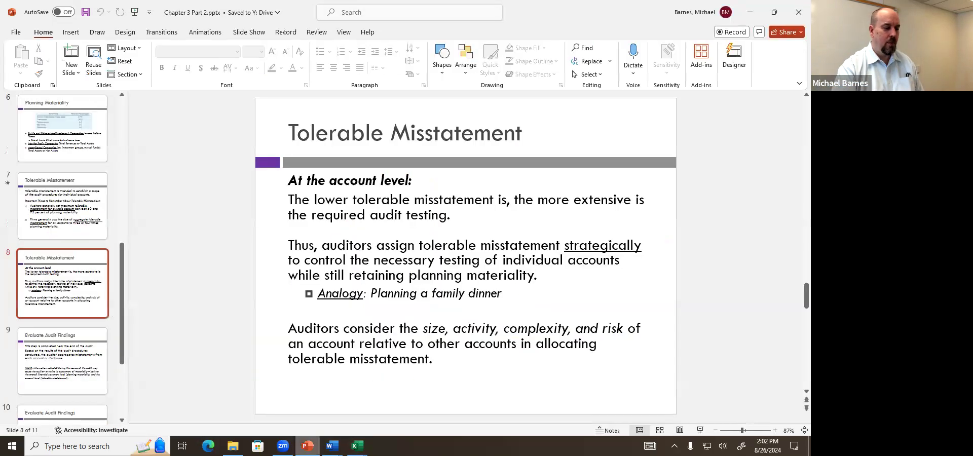
pyautogui.click(702, 431)
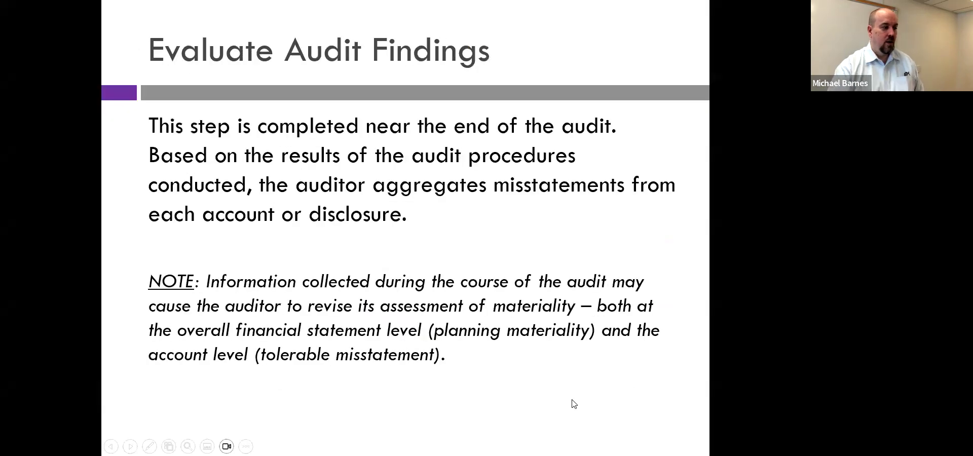